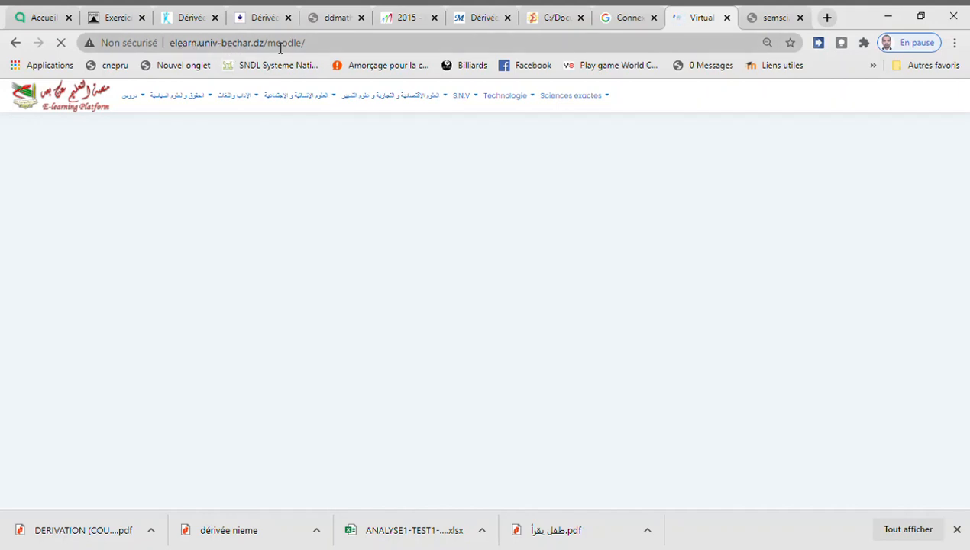
Step: Log in to the e-learning platform with the teacher's username and account password
{"action": "mouse_move", "coordinate": [505, 94]}
{"action": "left_click", "coordinate": [505, 95]}
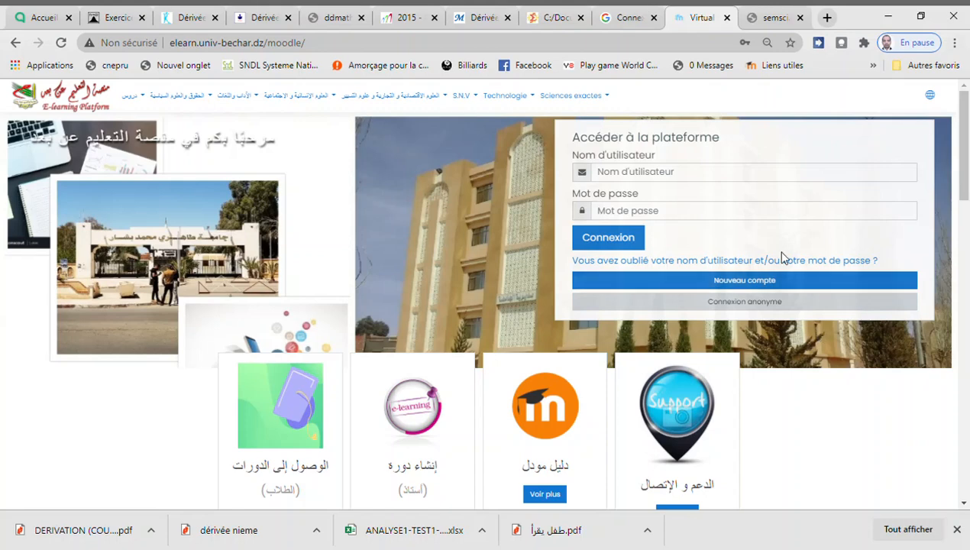
{"action": "left_click", "coordinate": [688, 177]}
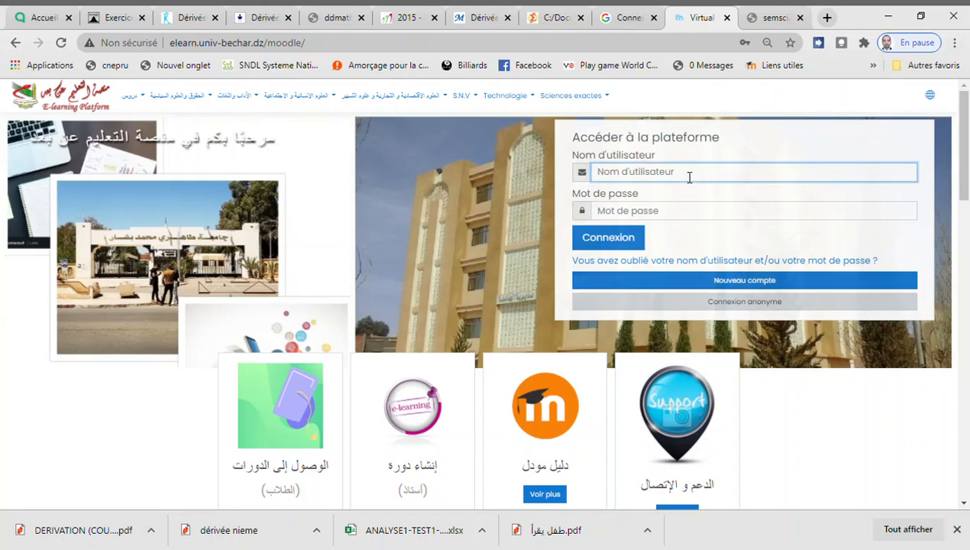
{"action": "left_click", "coordinate": [686, 207]}
{"action": "left_click", "coordinate": [684, 209]}
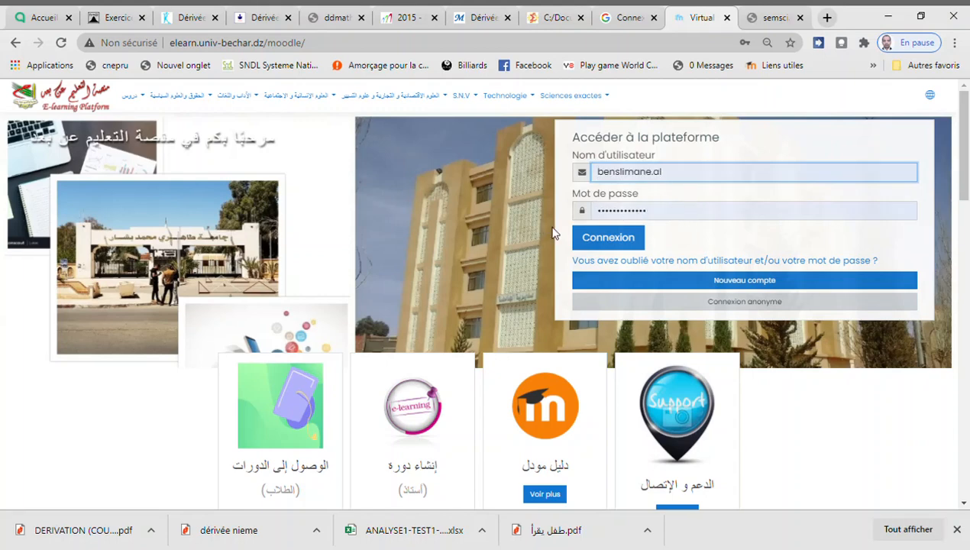
{"action": "left_click", "coordinate": [610, 240]}
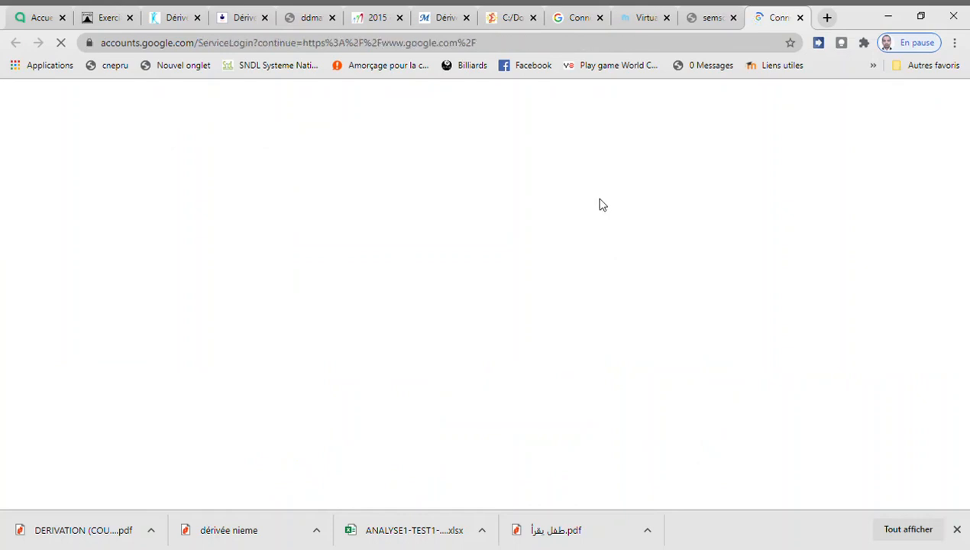
{"action": "left_click", "coordinate": [638, 23]}
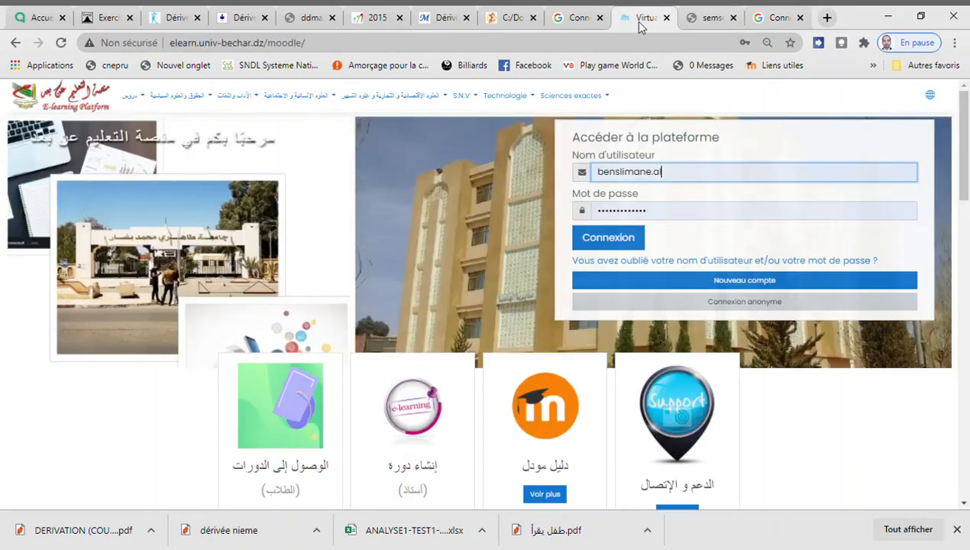
{"action": "left_click", "coordinate": [622, 238]}
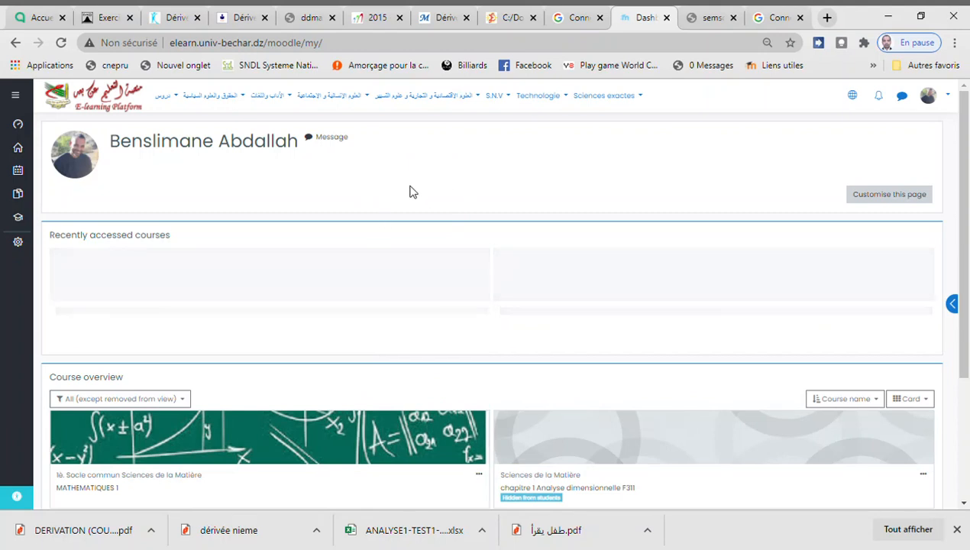
Step: Open the management page for courses and categories from the site administration
{"action": "scroll", "coordinate": [435, 195], "scroll_direction": "down", "scroll_amount": 3}
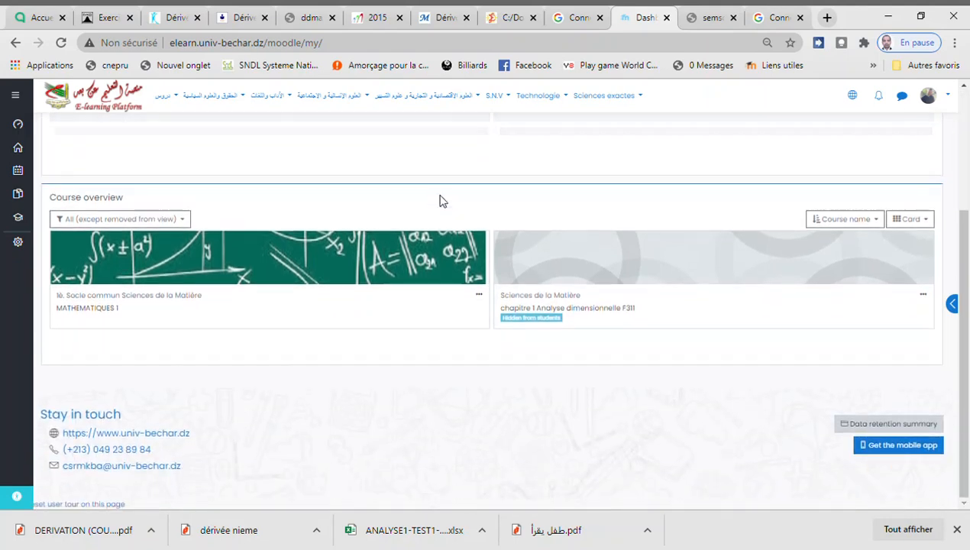
{"action": "scroll", "coordinate": [439, 201], "scroll_direction": "up", "scroll_amount": 3}
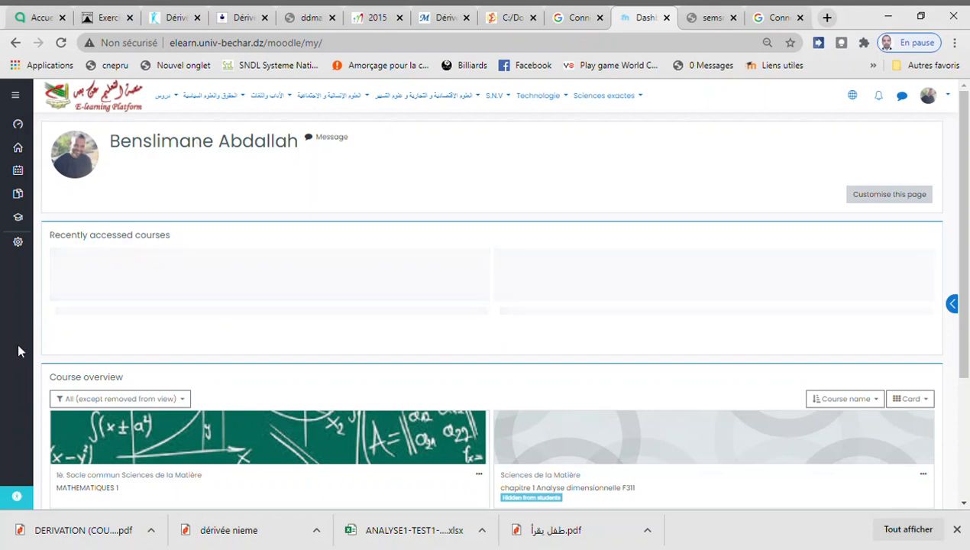
{"action": "left_click", "coordinate": [26, 249]}
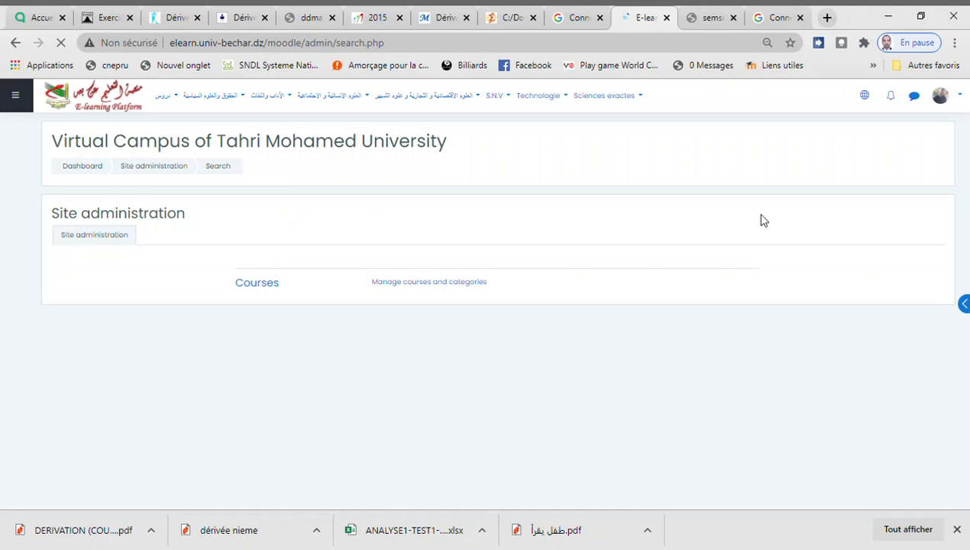
{"action": "left_click", "coordinate": [428, 282]}
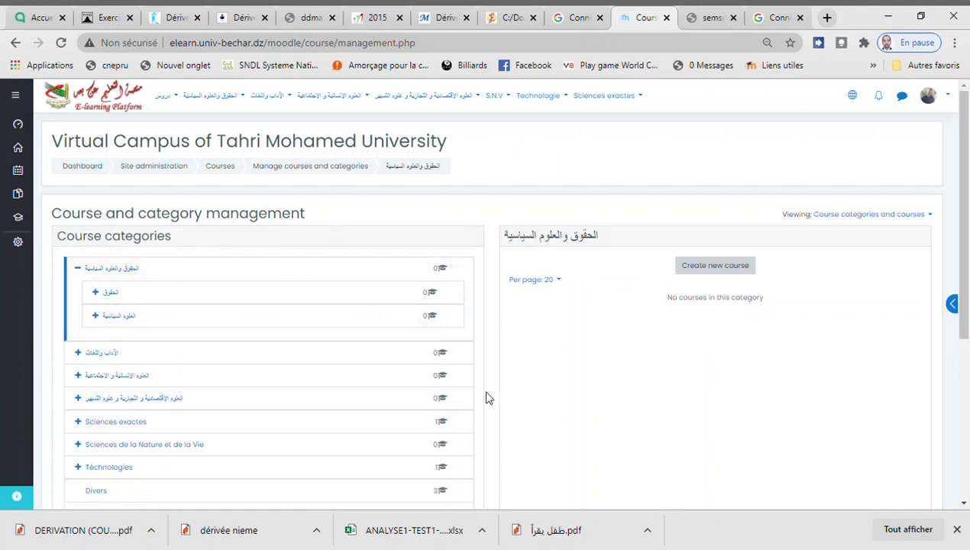
Step: Start a new course in the category Sciences exactes / Sciences de la Matière / Licence / 1è. Socle commun Sciences de la Matière
{"action": "scroll", "coordinate": [396, 392], "scroll_direction": "down", "scroll_amount": 3}
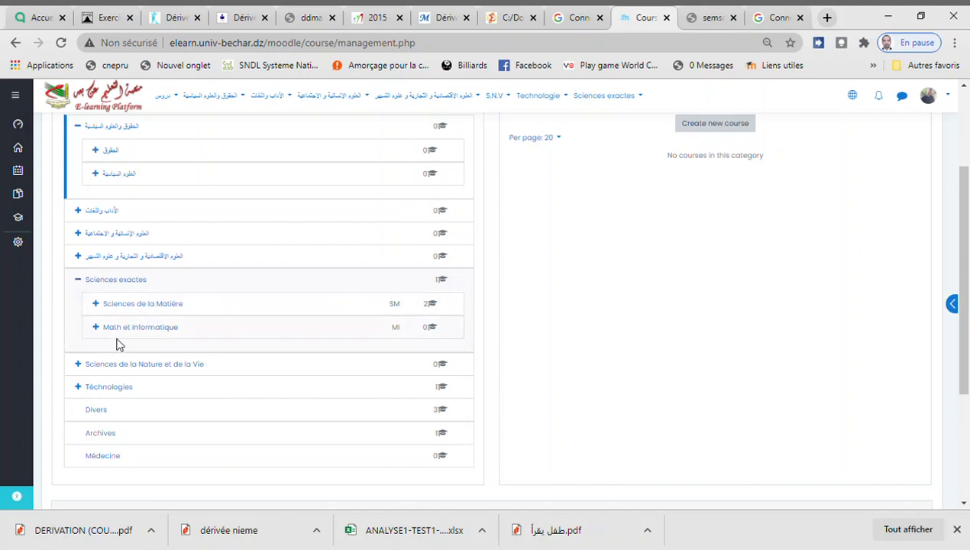
{"action": "left_click", "coordinate": [97, 304]}
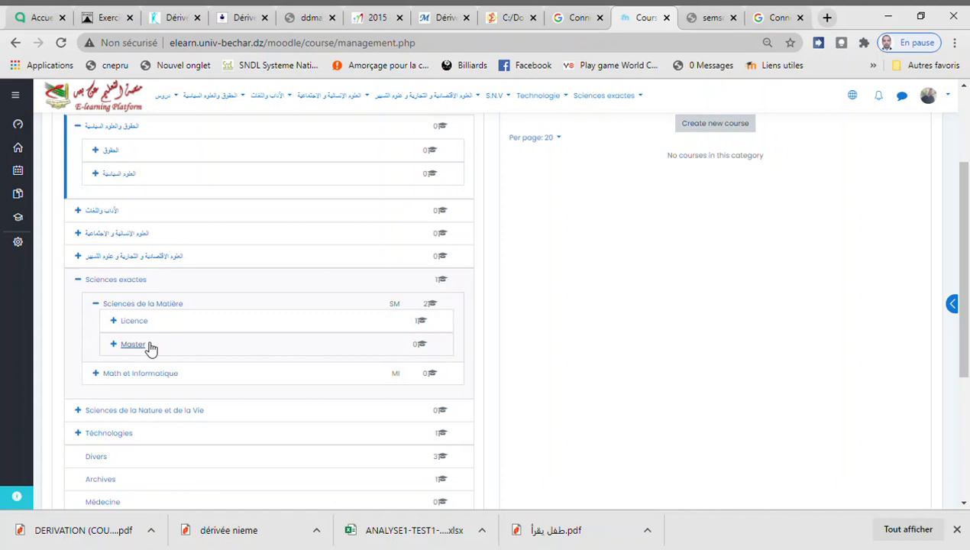
{"action": "left_click", "coordinate": [115, 321]}
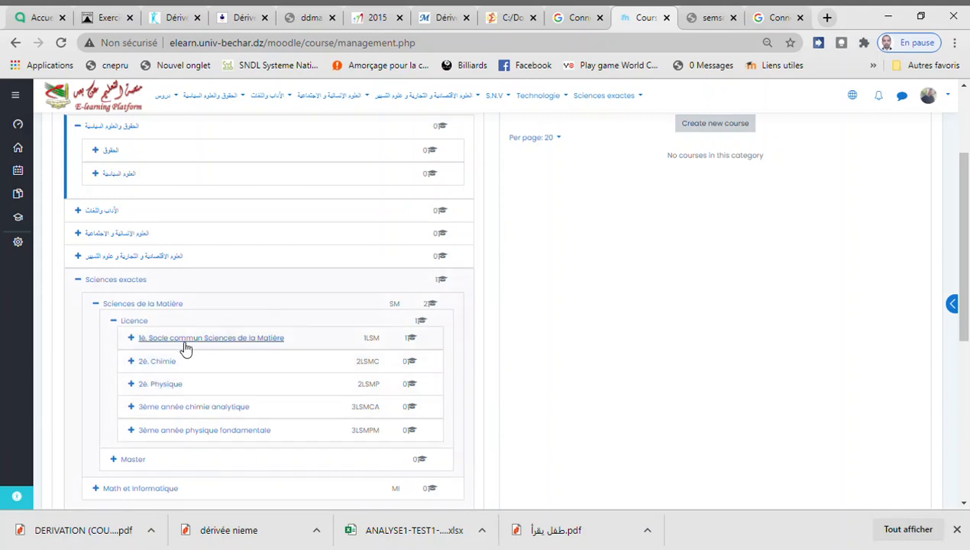
{"action": "left_click", "coordinate": [207, 341]}
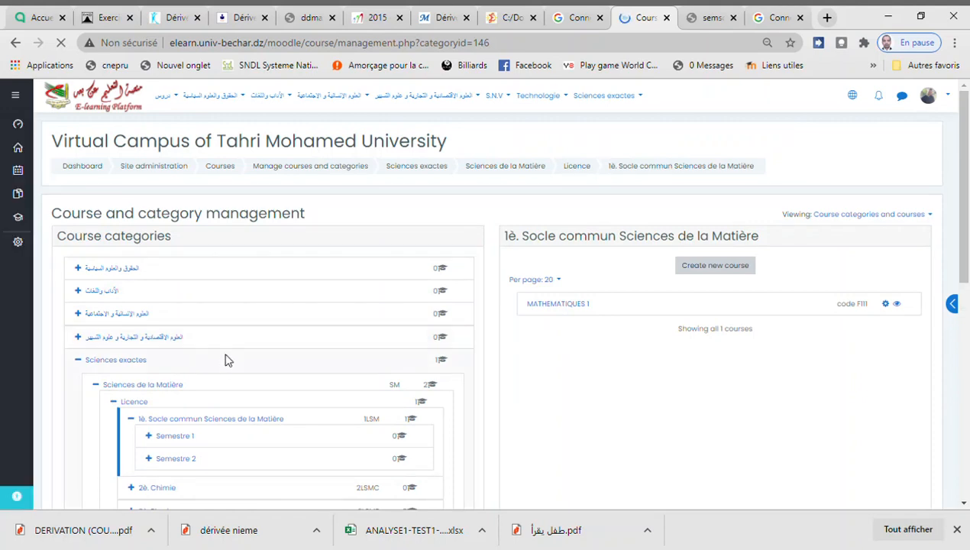
{"action": "scroll", "coordinate": [240, 379], "scroll_direction": "down", "scroll_amount": 1}
{"action": "scroll", "coordinate": [242, 379], "scroll_direction": "down", "scroll_amount": 2}
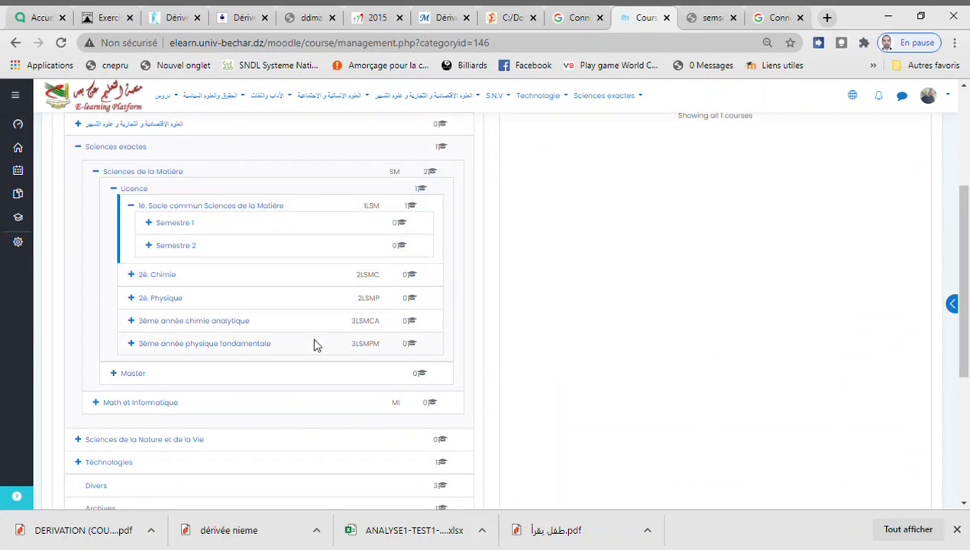
{"action": "scroll", "coordinate": [316, 342], "scroll_direction": "up", "scroll_amount": 3}
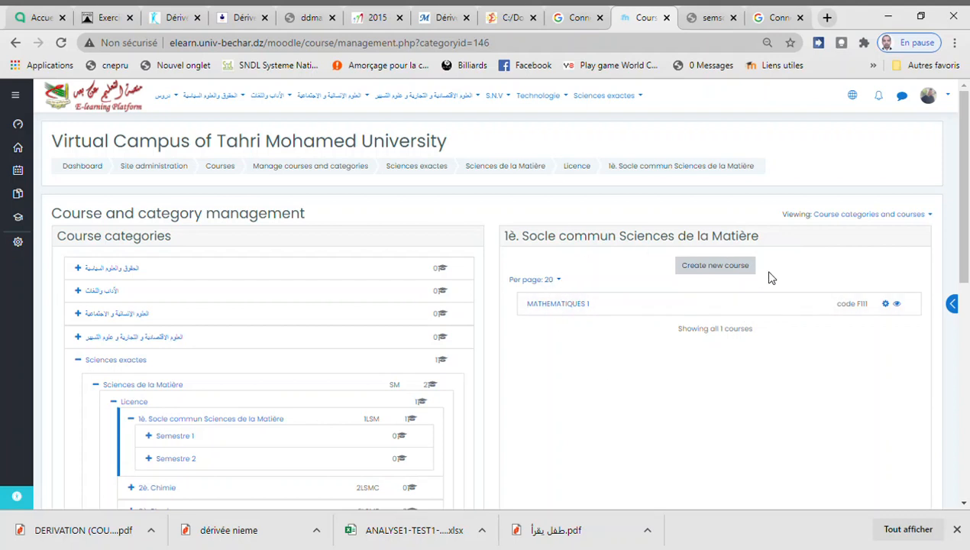
{"action": "left_click", "coordinate": [712, 268]}
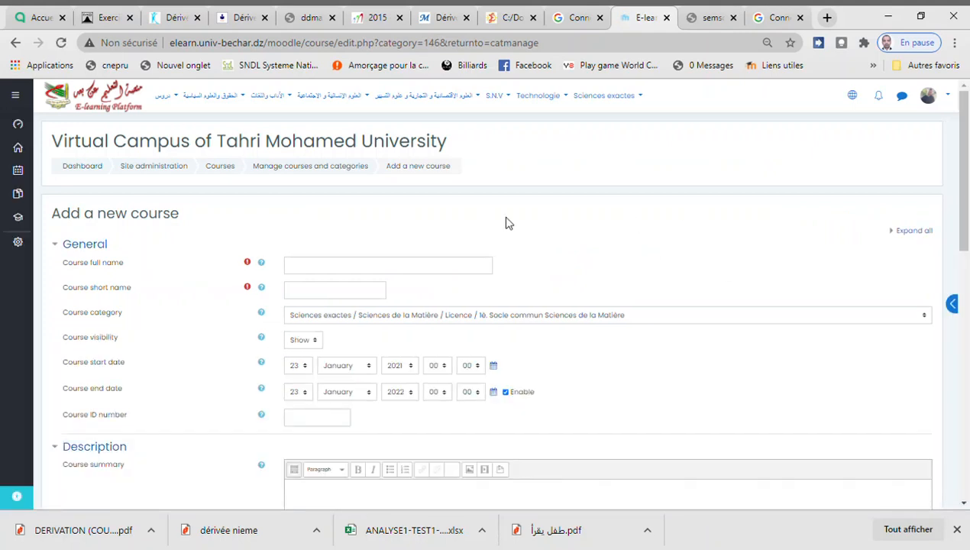
Step: Enter "physique générale" as the course full name and PHG as the short name, with visibility set to Show
{"action": "left_click", "coordinate": [329, 268]}
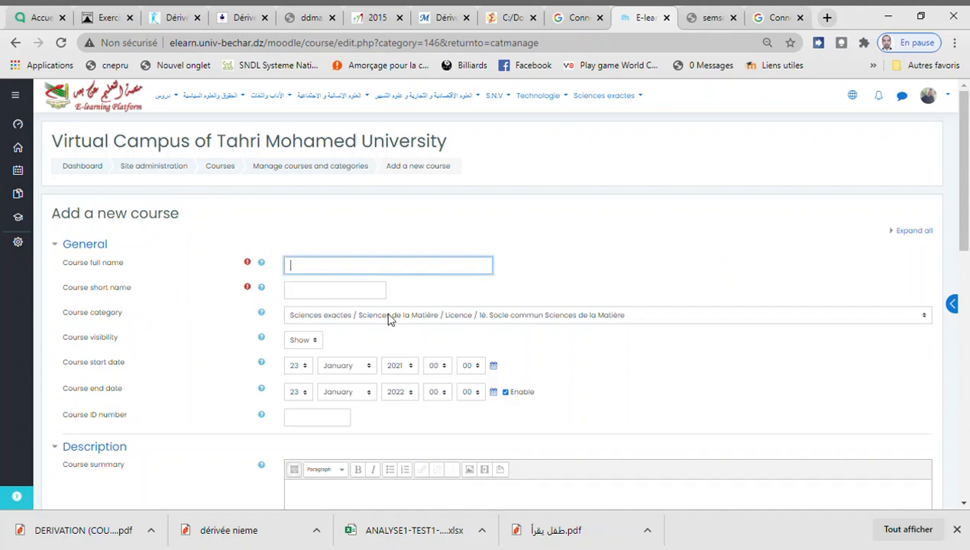
{"action": "type", "text": "phu"}
{"action": "type", "text": "ysique"}
{"action": "type", "text": " gene"}
{"action": "type", "text": "rale"}
{"action": "double_click", "coordinate": [348, 265]}
{"action": "type", "text": "générale"}
{"action": "key", "text": "Tab"}
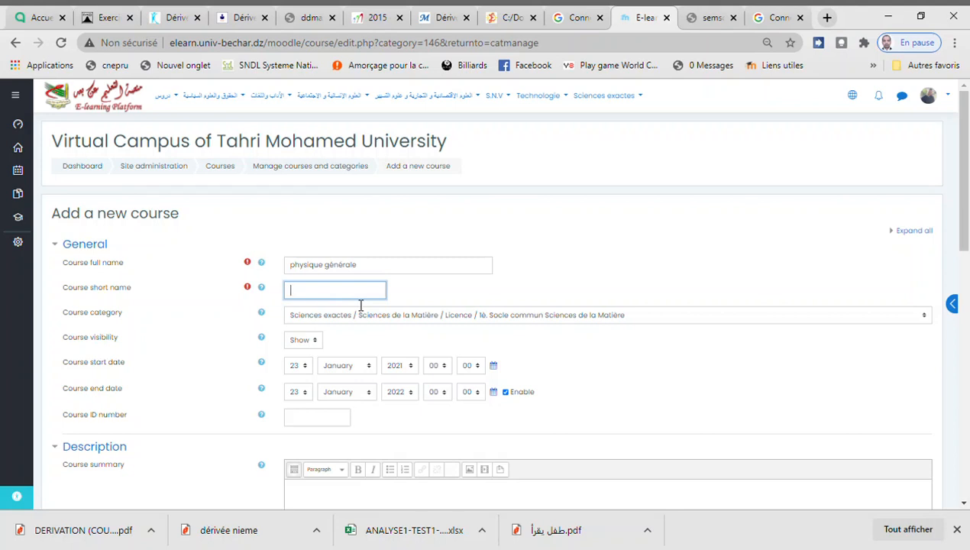
{"action": "type", "text": "PHG"}
{"action": "left_click", "coordinate": [316, 343]}
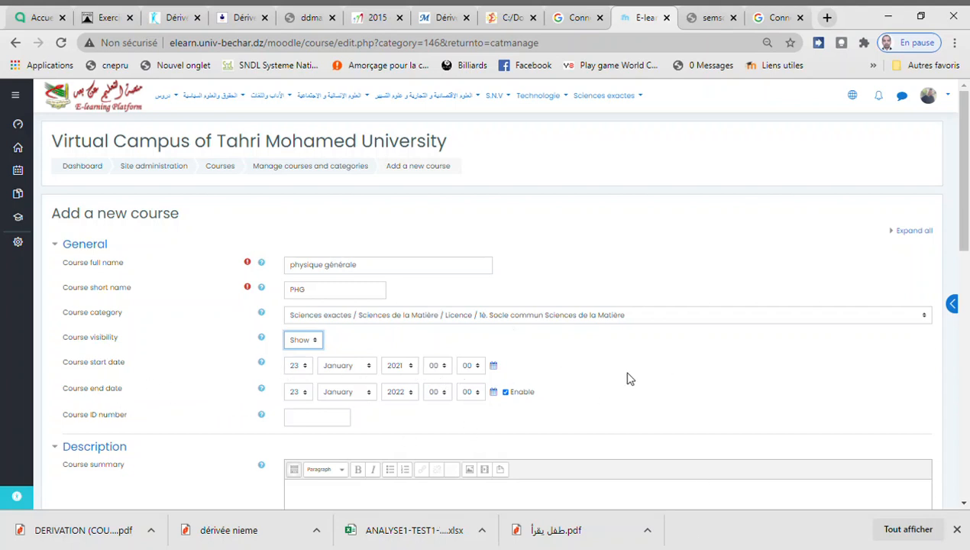
Step: Set the course ID number to F125468
{"action": "scroll", "coordinate": [627, 379], "scroll_direction": "down", "scroll_amount": 3}
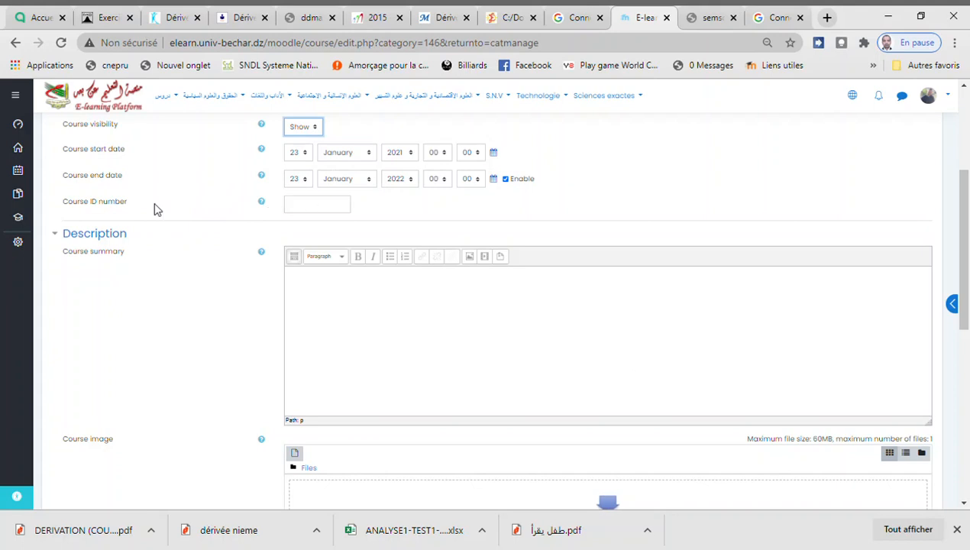
{"action": "left_click", "coordinate": [326, 206]}
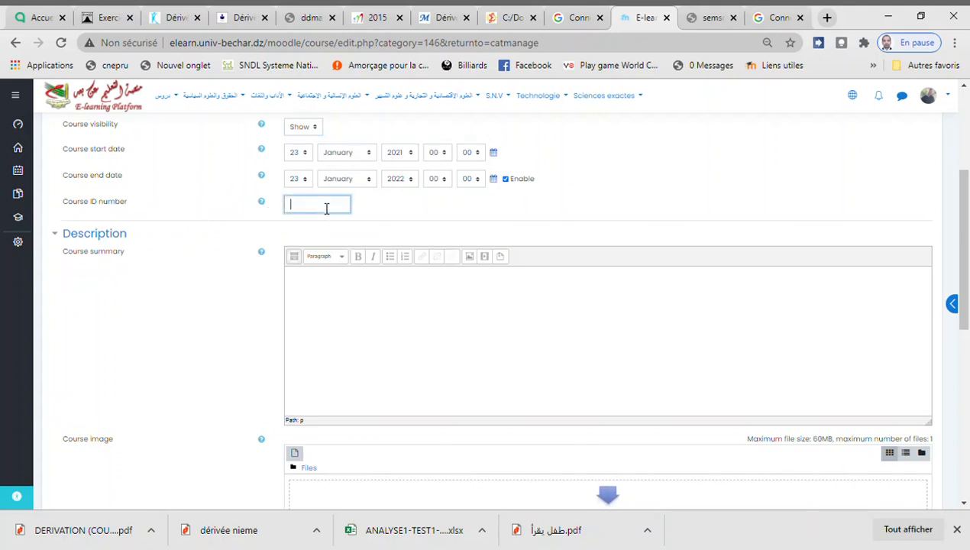
{"action": "type", "text": "F"}
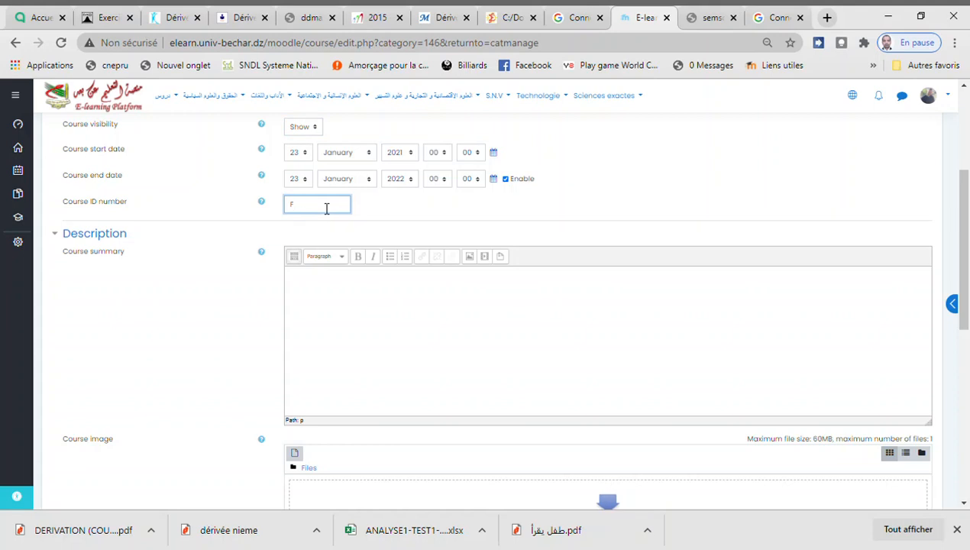
{"action": "type", "text": "I25468"}
Step: Write the course summary "ce cours est préconisé pour les étudiant de 1er année"
{"action": "left_click", "coordinate": [367, 307]}
{"action": "type", "text": "ce cours est pr"}
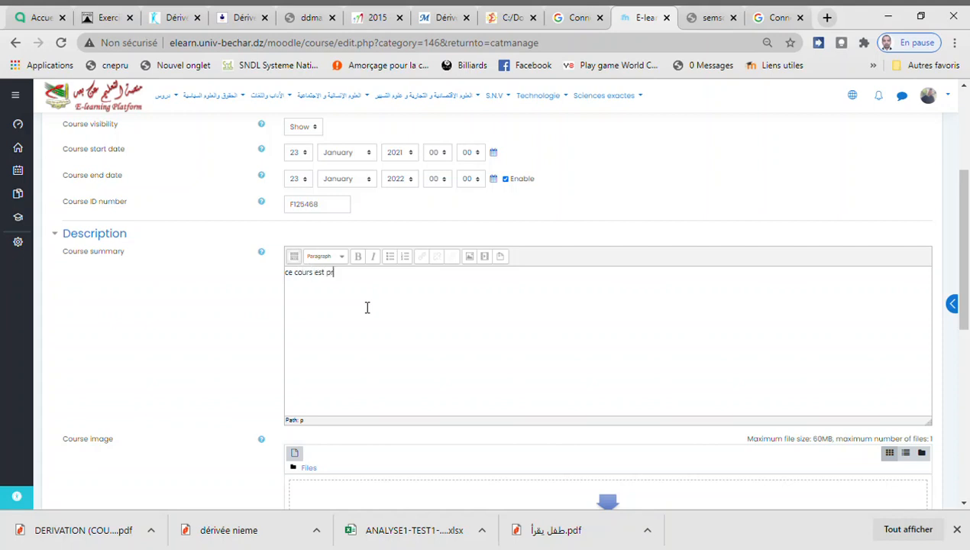
{"action": "type", "text": "écon"}
{"action": "type", "text": "is"}
{"action": "type", "text": "é "}
{"action": "type", "text": "pour m"}
{"action": "type", "text": "les"}
{"action": "type", "text": " etudiant de "}
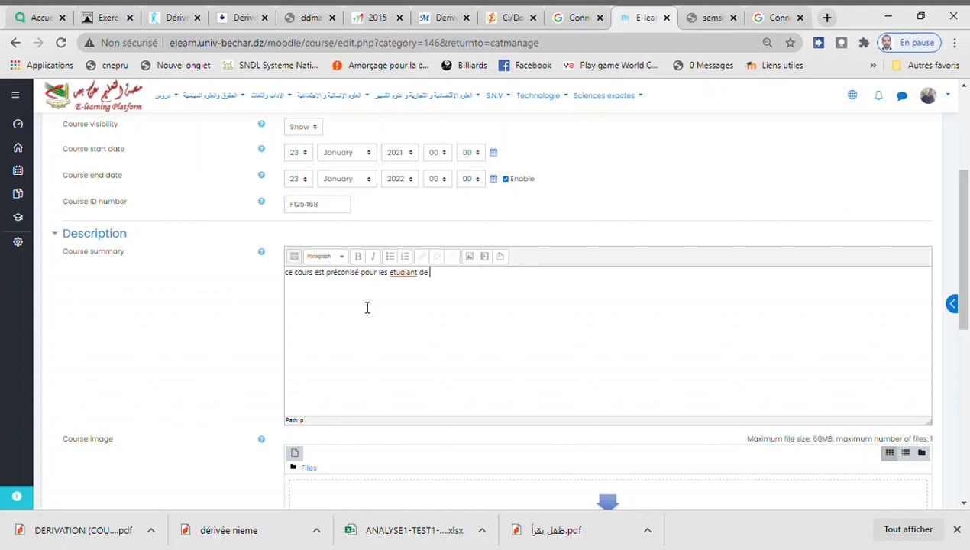
{"action": "type", "text": "1er année"}
{"action": "left_click", "coordinate": [398, 280]}
{"action": "type", "text": "é"}
{"action": "key", "text": "BackSpace"}
{"action": "key", "text": "BackSpace"}
{"action": "type", "text": "é"}
Step: Save the new course without a course image and return to the category management page
{"action": "scroll", "coordinate": [390, 359], "scroll_direction": "down", "scroll_amount": 3}
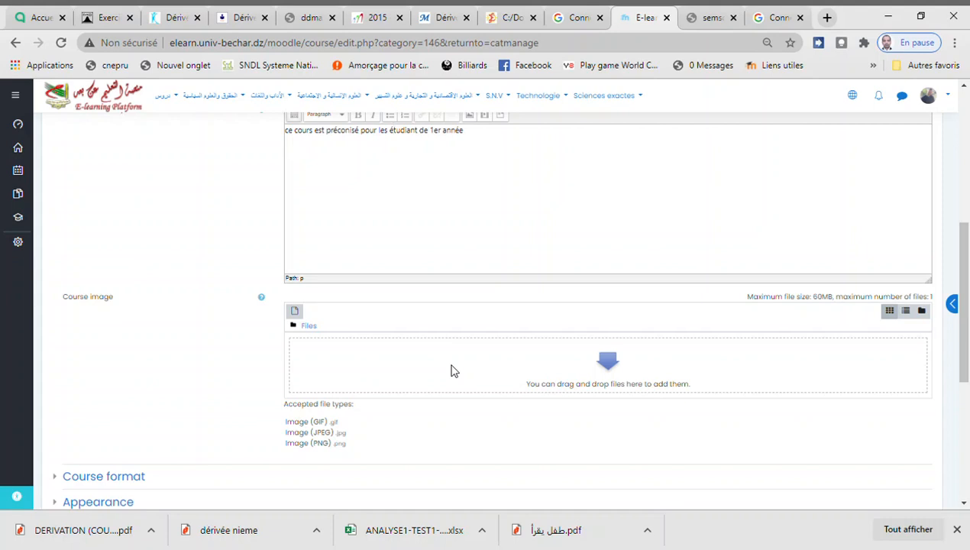
{"action": "scroll", "coordinate": [451, 370], "scroll_direction": "down", "scroll_amount": 2}
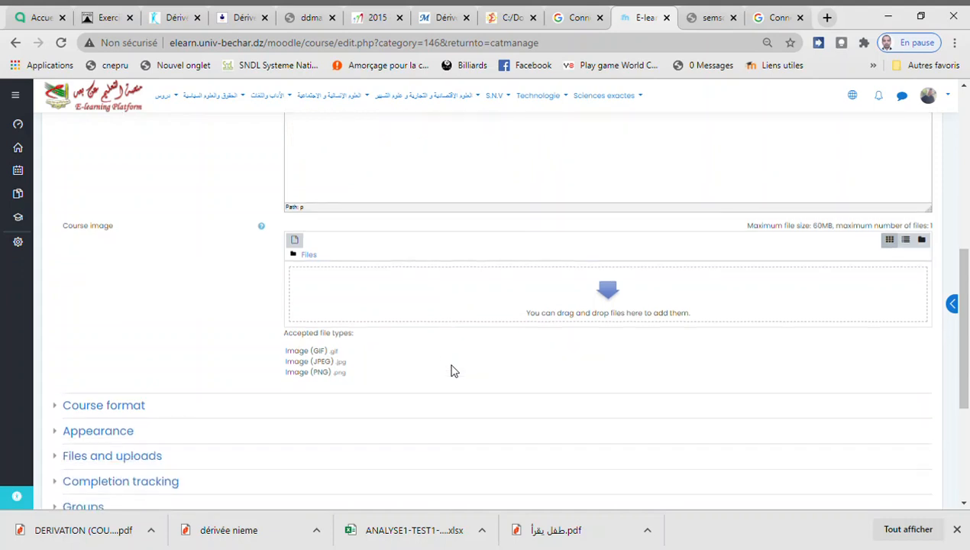
{"action": "scroll", "coordinate": [472, 385], "scroll_direction": "down", "scroll_amount": 1}
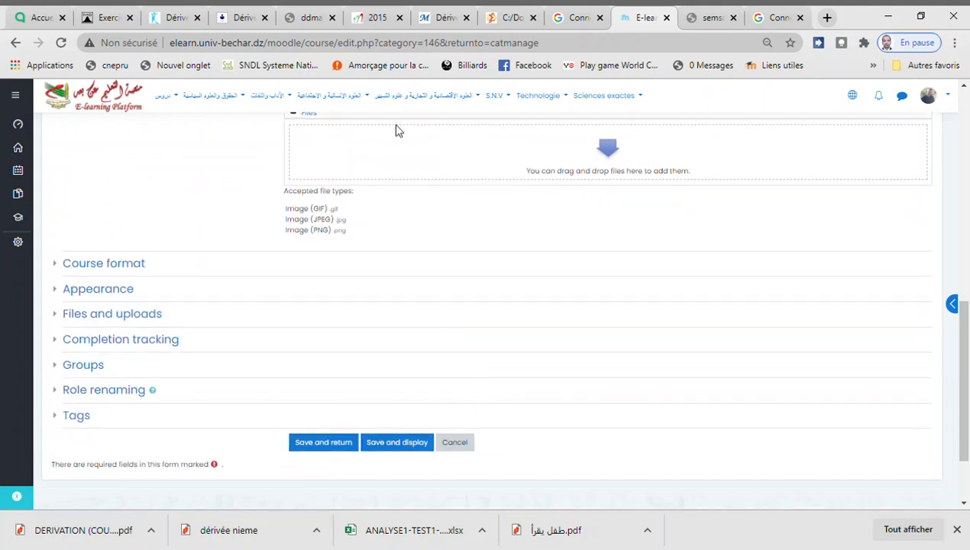
{"action": "left_click", "coordinate": [330, 447]}
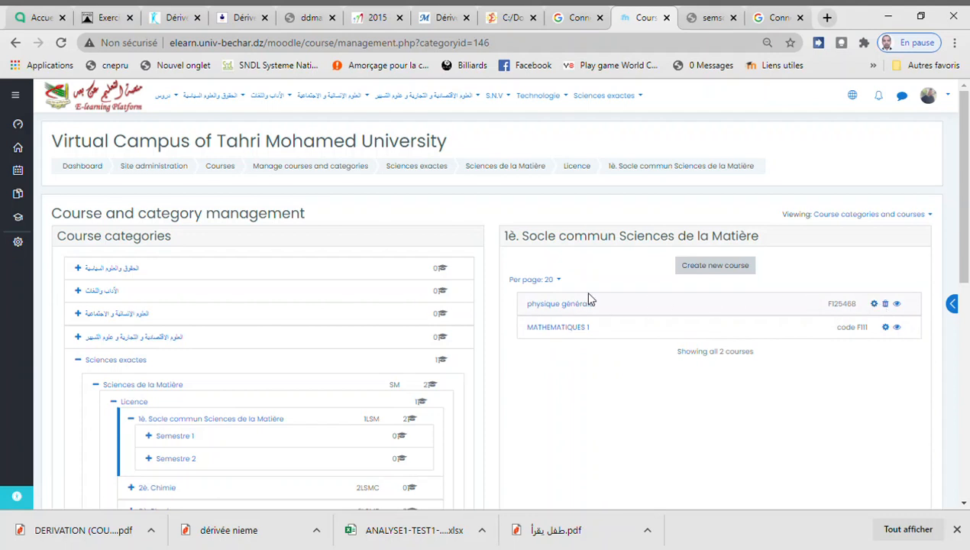
Step: Open the settings of the physique générale course, review them, and save and display the course
{"action": "left_click", "coordinate": [880, 304]}
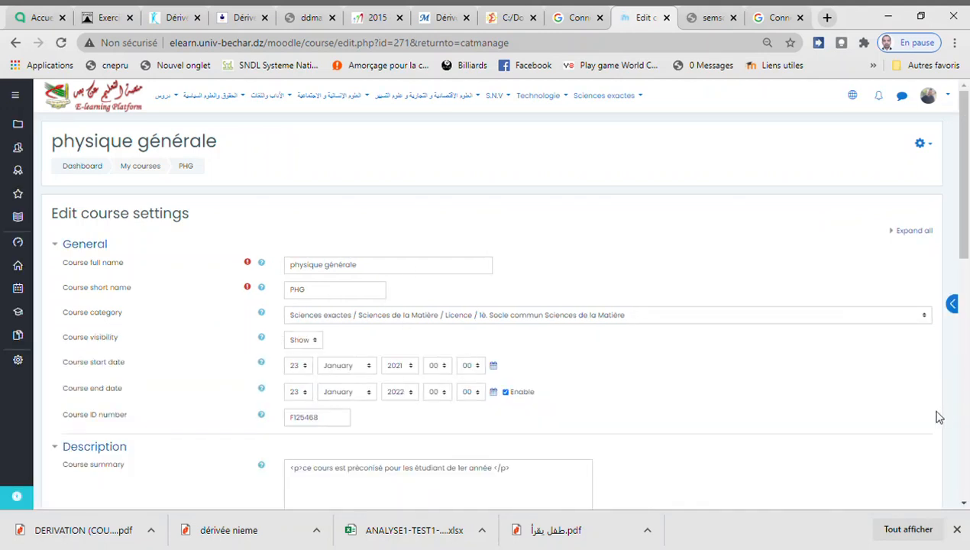
{"action": "scroll", "coordinate": [916, 427], "scroll_direction": "down", "scroll_amount": 1}
{"action": "scroll", "coordinate": [588, 420], "scroll_direction": "down", "scroll_amount": 8}
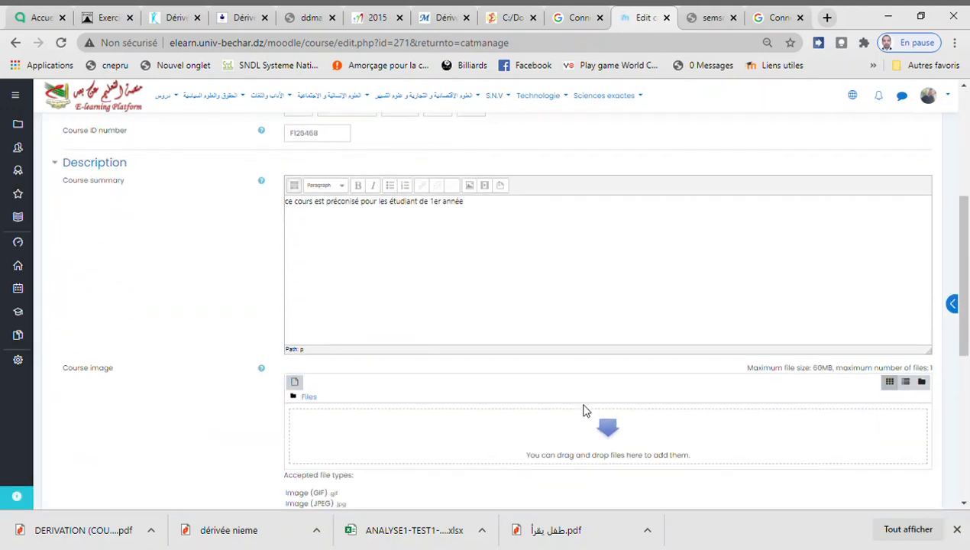
{"action": "scroll", "coordinate": [595, 397], "scroll_direction": "down", "scroll_amount": 1}
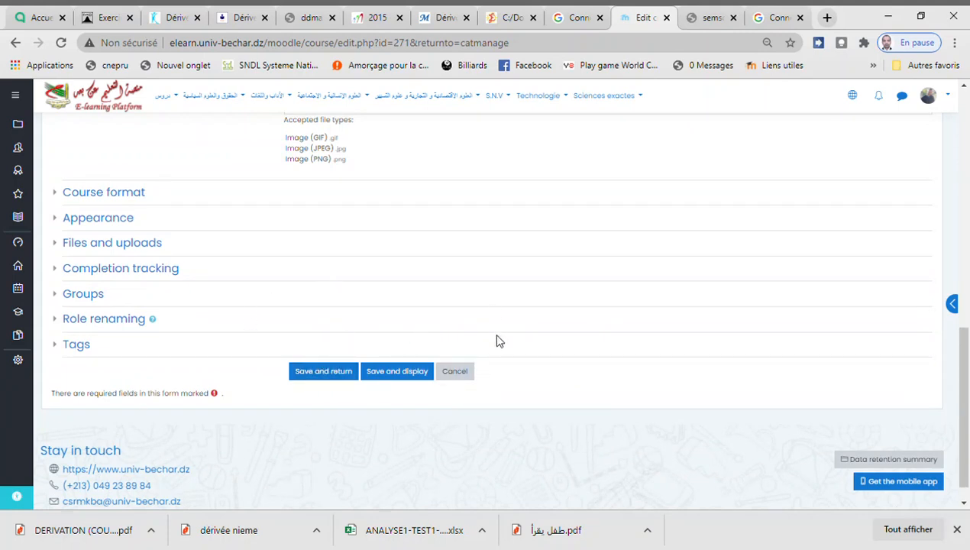
{"action": "left_click", "coordinate": [406, 376]}
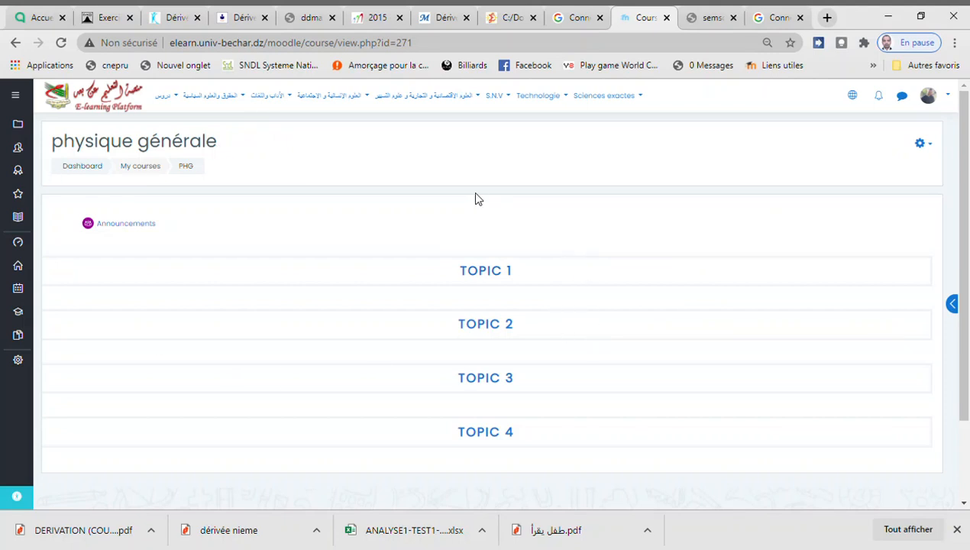
Step: Turn on editing mode for the physique générale course page
{"action": "scroll", "coordinate": [210, 313], "scroll_direction": "down", "scroll_amount": 1}
{"action": "scroll", "coordinate": [449, 296], "scroll_direction": "up", "scroll_amount": 1}
{"action": "left_click", "coordinate": [931, 148]}
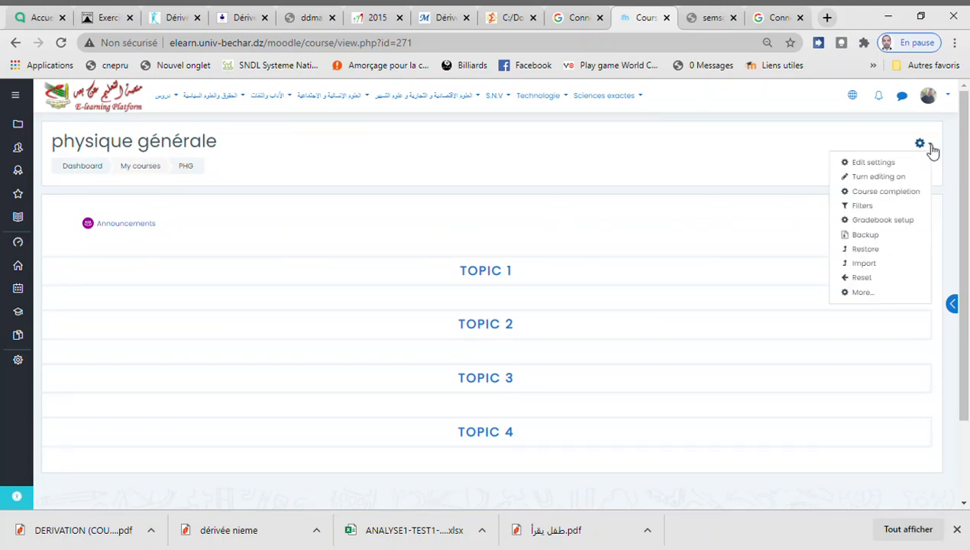
{"action": "left_click", "coordinate": [880, 180]}
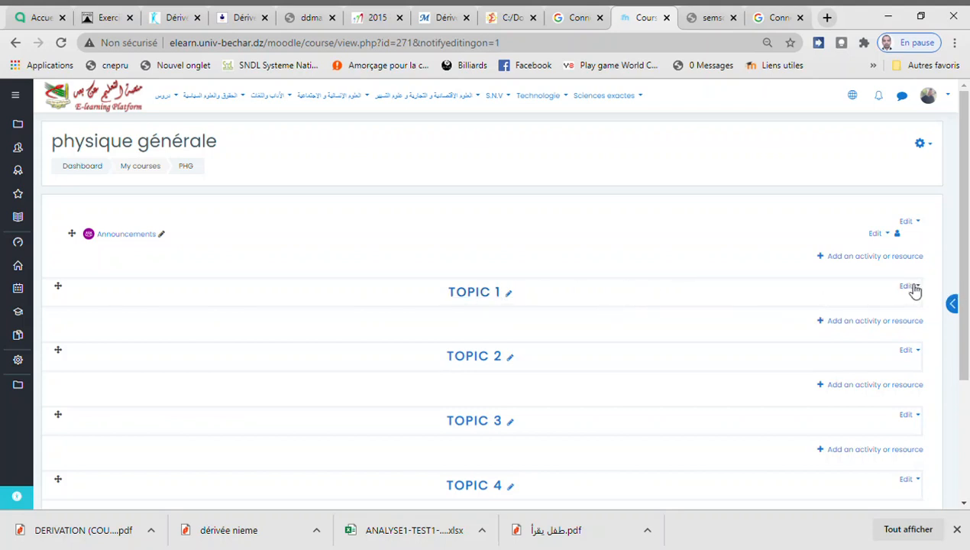
Step: Rename Topic 1 as "CHAPITRE I" and open that topic's full settings for editing
{"action": "left_click", "coordinate": [510, 294]}
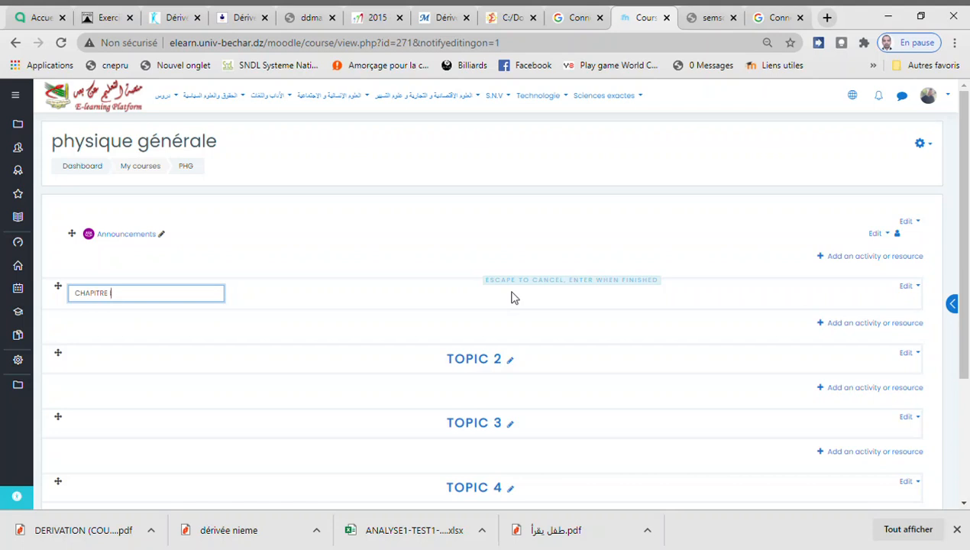
{"action": "key", "text": "Escape"}
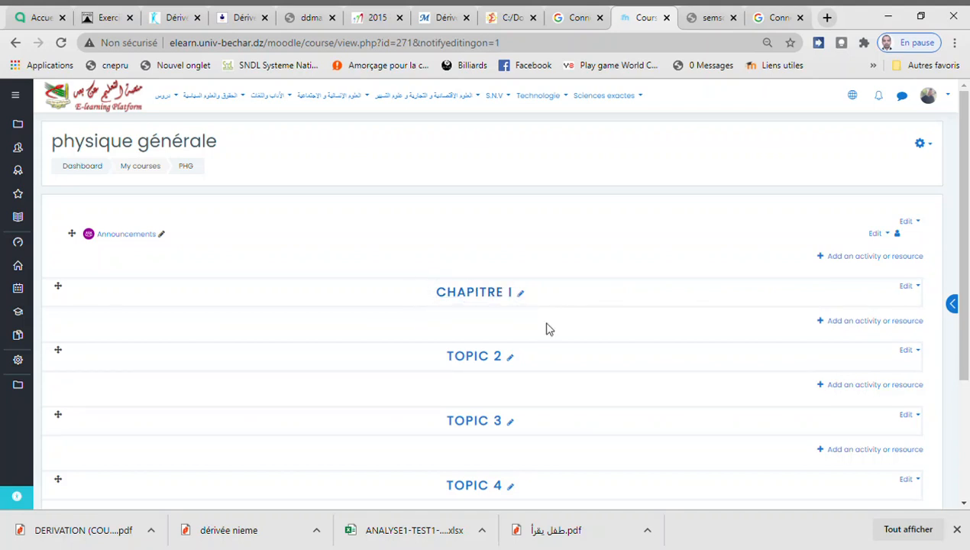
{"action": "left_click", "coordinate": [913, 287]}
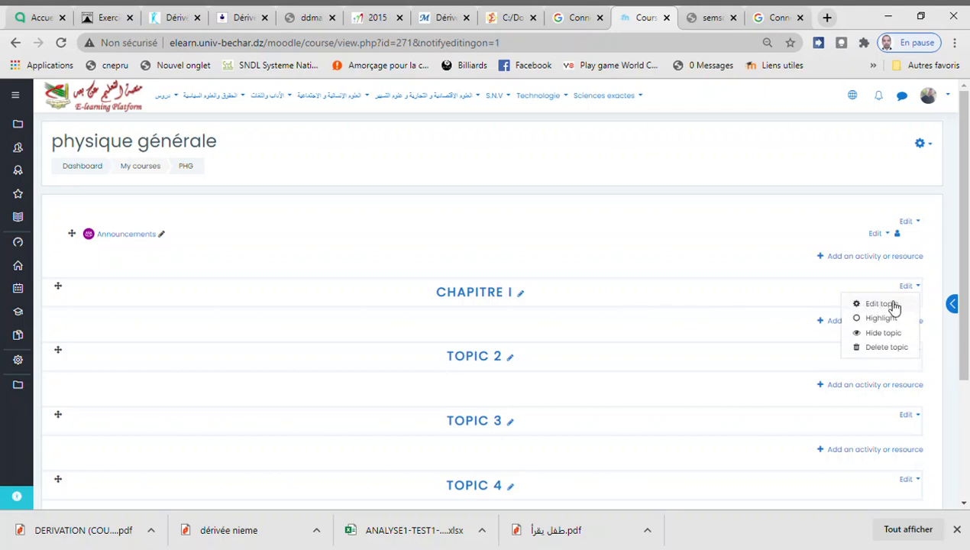
{"action": "left_click", "coordinate": [892, 305]}
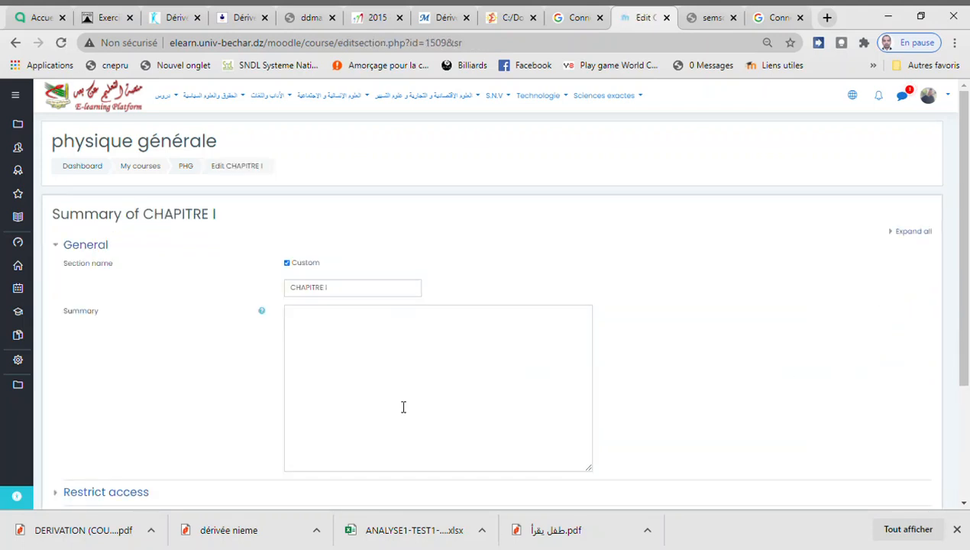
Step: Write the CHAPITRE I summary "ce chapitre présente une introduction à la physique générale" and save the topic's changes
{"action": "left_click", "coordinate": [315, 334]}
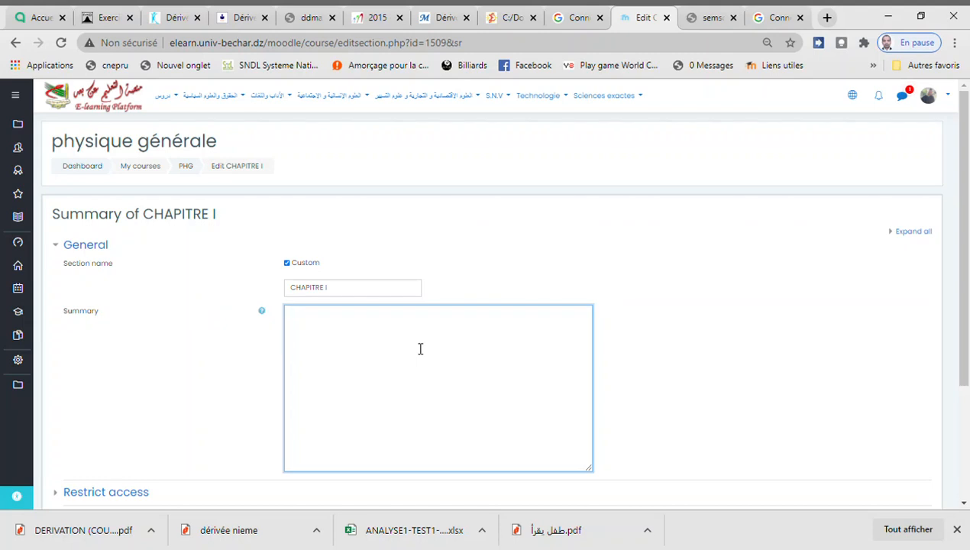
{"action": "type", "text": "ce chapitre presente une introduction"}
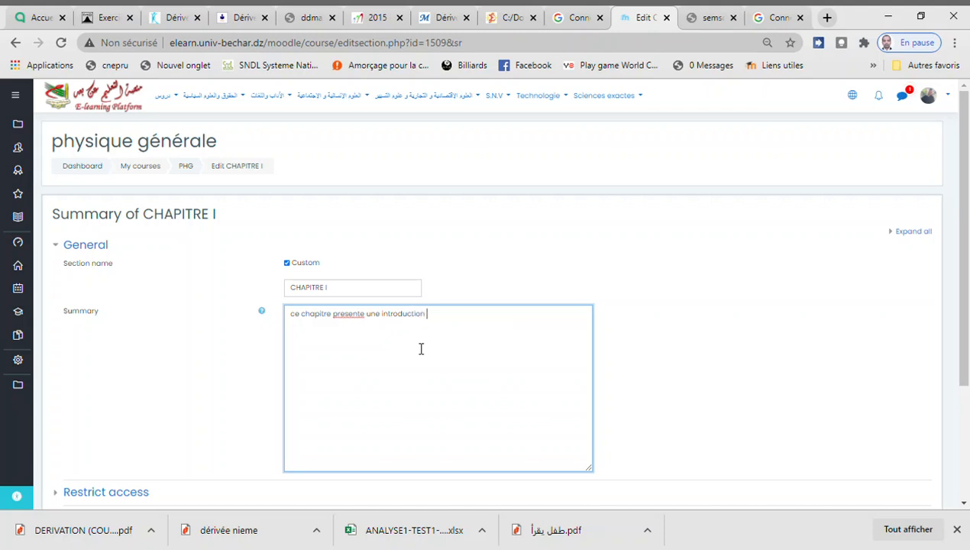
{"action": "type", "text": "à la physique génerale"}
{"action": "key", "text": "BackSpace"}
{"action": "type", "text": "é"}
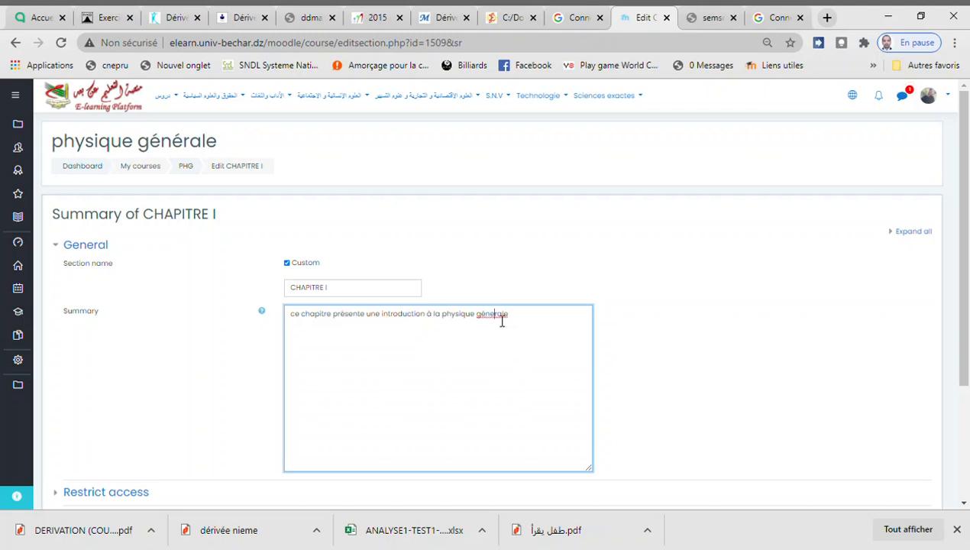
{"action": "key", "text": "BackSpace"}
{"action": "type", "text": "é"}
{"action": "left_click", "coordinate": [547, 346]}
{"action": "scroll", "coordinate": [495, 408], "scroll_direction": "down", "scroll_amount": 1}
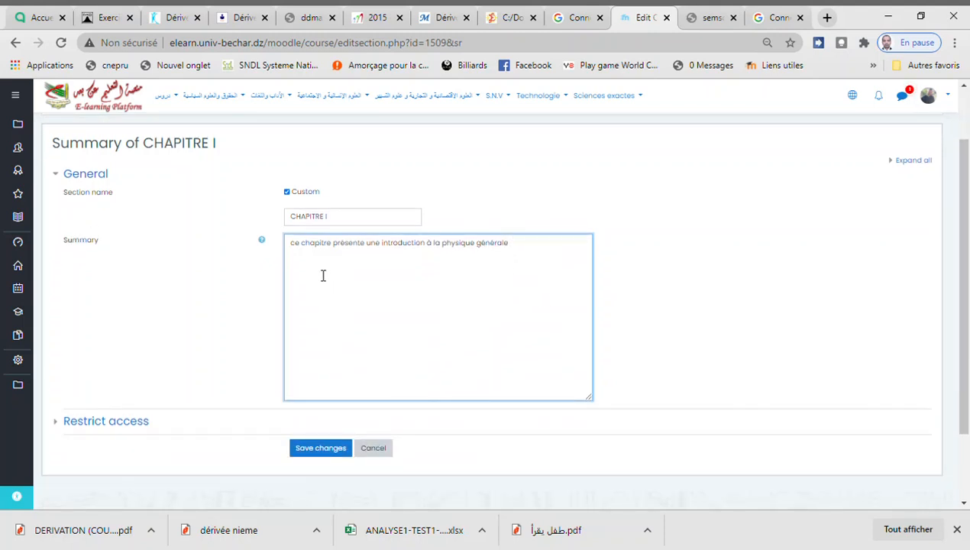
{"action": "scroll", "coordinate": [512, 397], "scroll_direction": "down", "scroll_amount": 1}
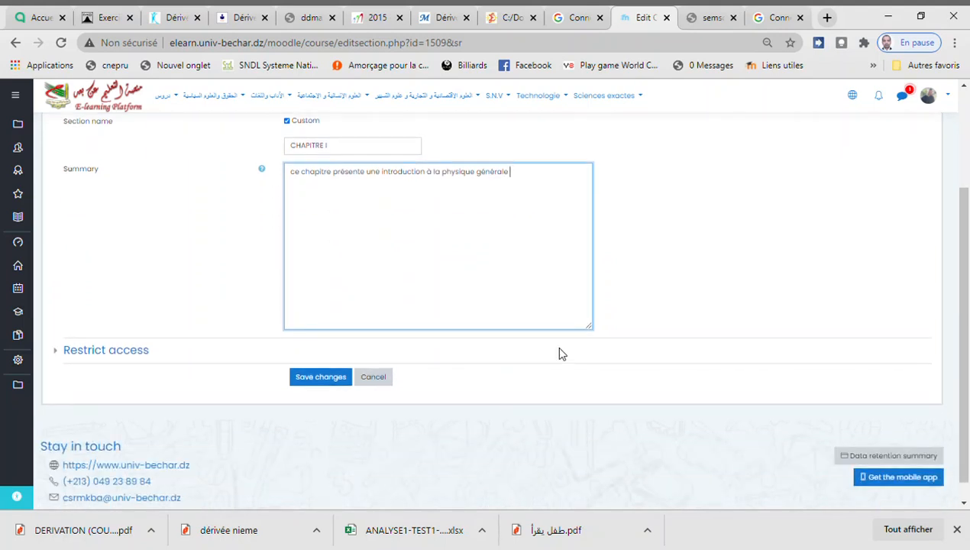
{"action": "left_click", "coordinate": [320, 379]}
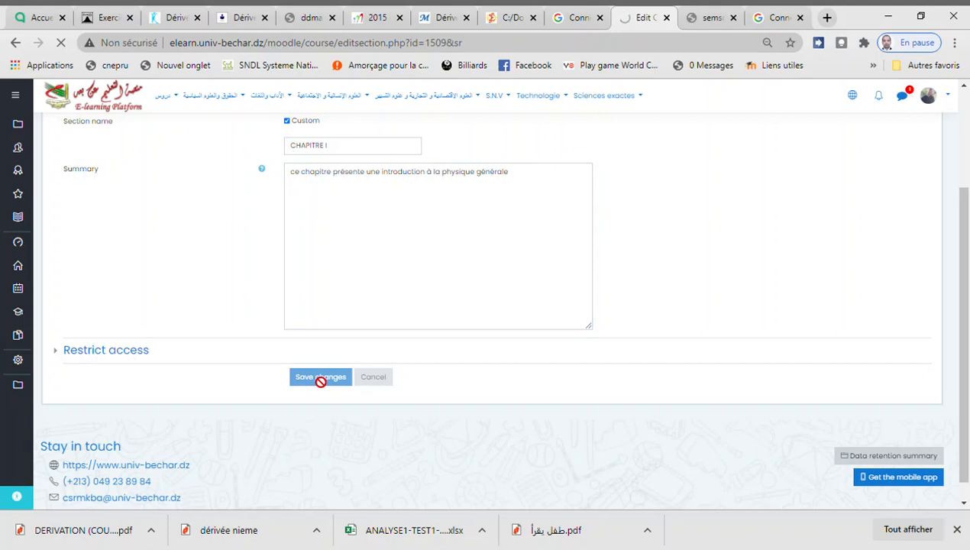